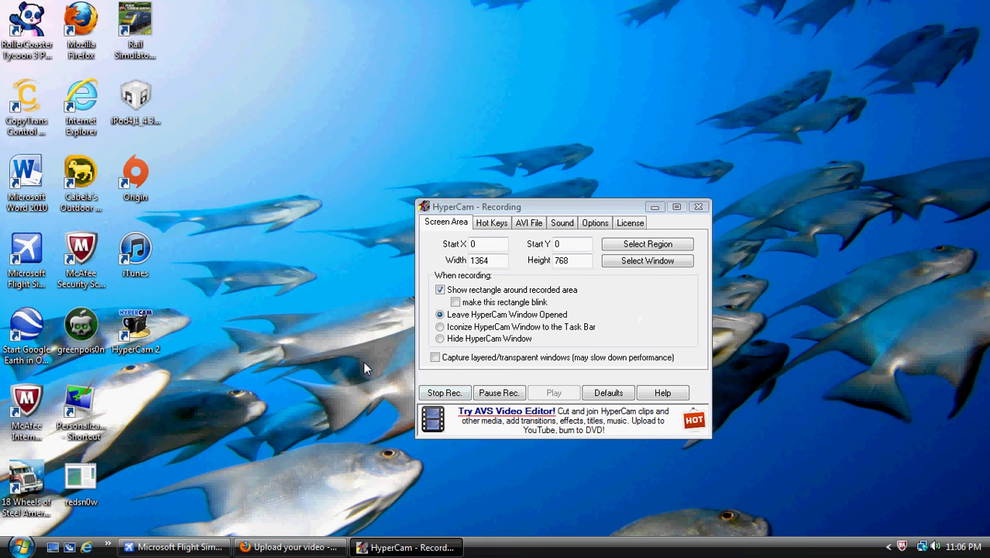
Minimize the HyperCam 2 settings window so it stops covering the desktop.
{"action": "left_click", "coordinate": [656, 207]}
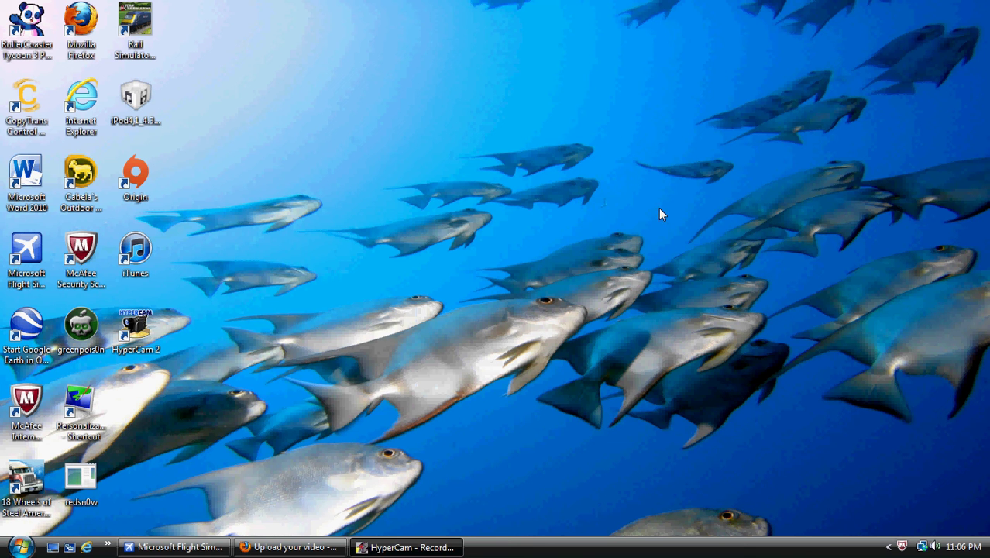
Launch CopyTrans Control Center from its desktop icon.
{"action": "double_click", "coordinate": [34, 124]}
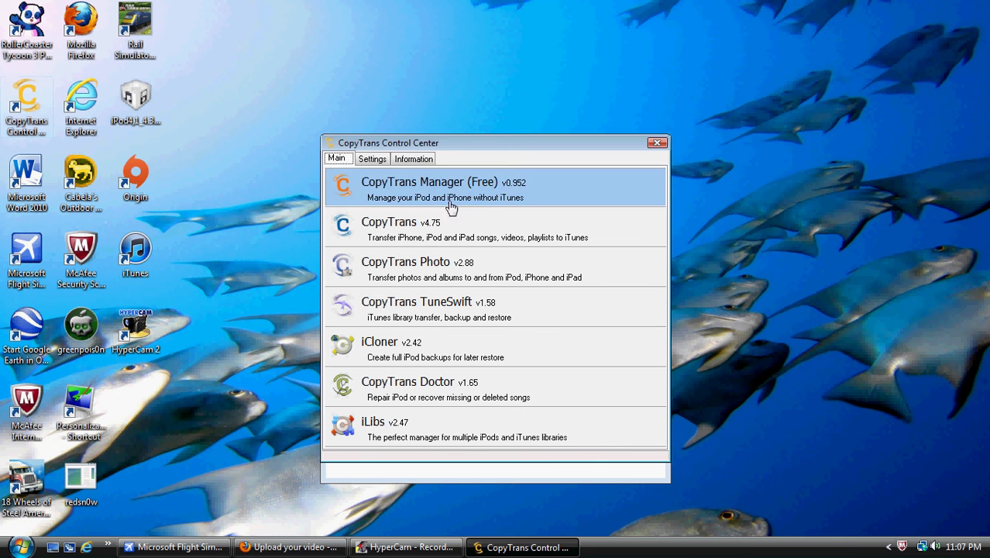
Start CopyTrans Manager, dismiss the no-iPod detection error, and return to Control Center.
{"action": "left_click", "coordinate": [421, 193]}
{"action": "left_click", "coordinate": [467, 194]}
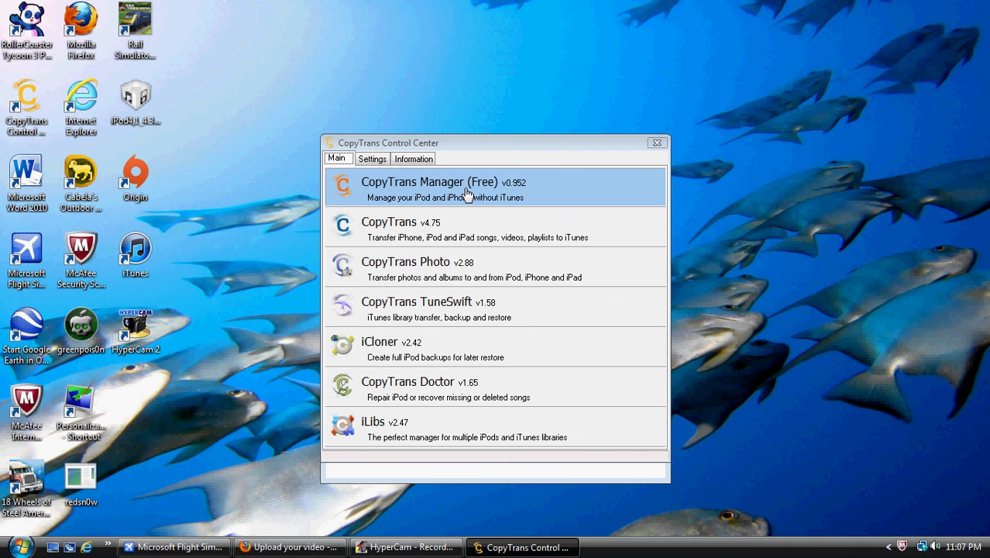
{"action": "left_click", "coordinate": [488, 298]}
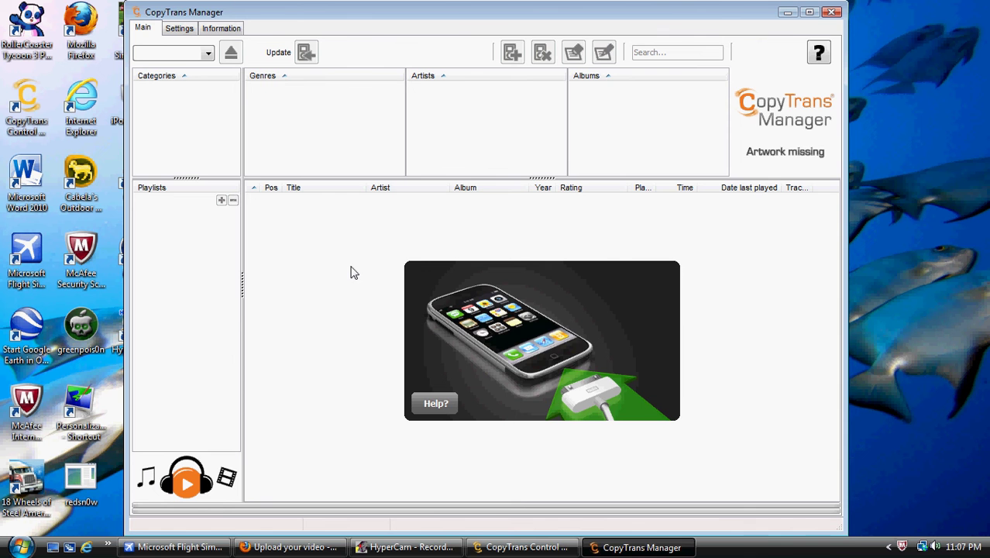
{"action": "left_click", "coordinate": [787, 12]}
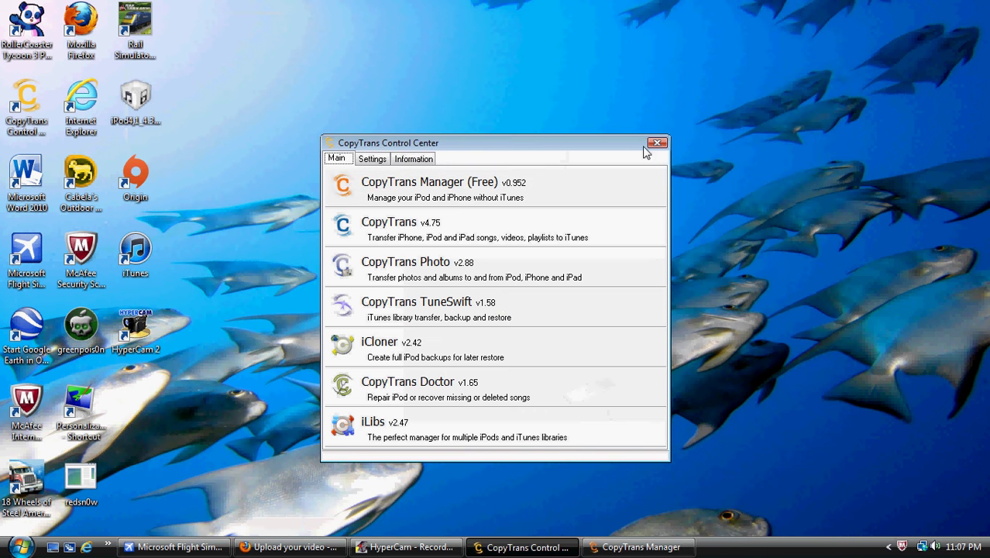
Close Control Center and load the MP3Searchy bookmark in Firefox, search box focused.
{"action": "left_click", "coordinate": [657, 146]}
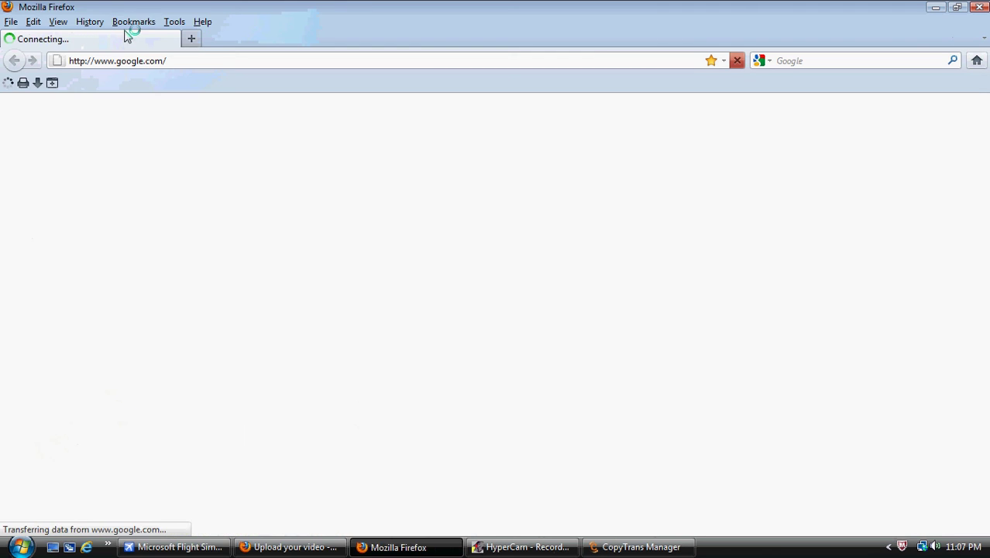
{"action": "left_click", "coordinate": [121, 25]}
{"action": "scroll", "coordinate": [167, 465], "scroll_direction": "down", "scroll_amount": 2}
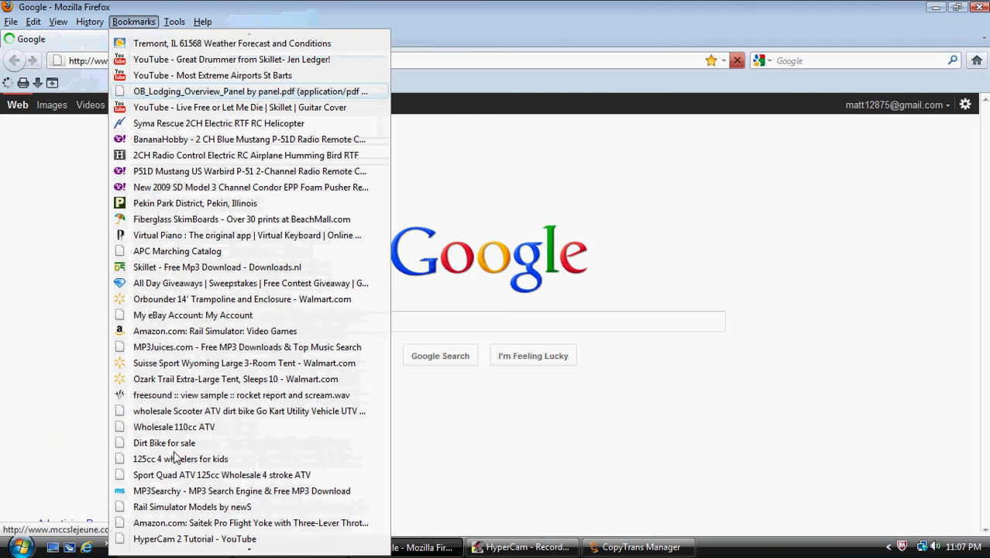
{"action": "left_click", "coordinate": [168, 495]}
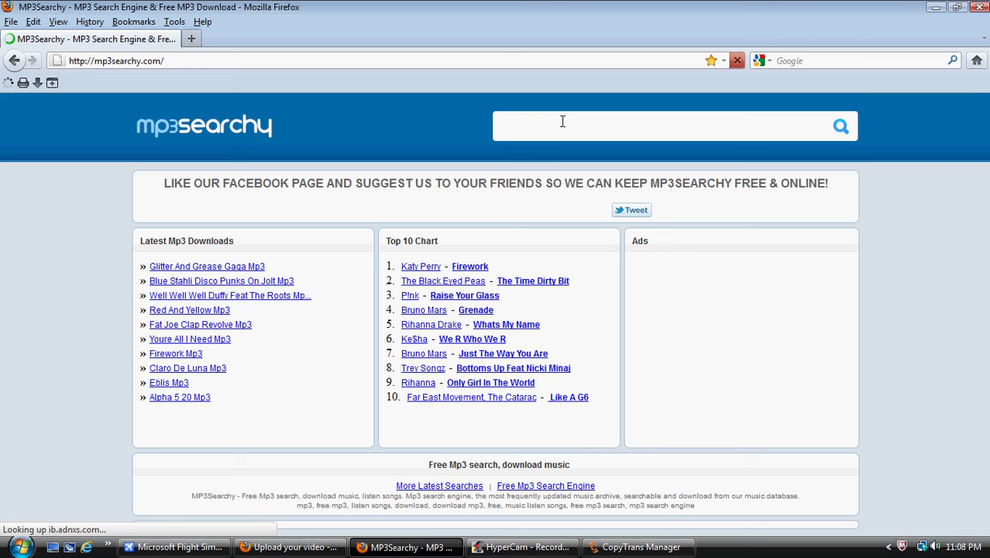
{"action": "left_click", "coordinate": [563, 121]}
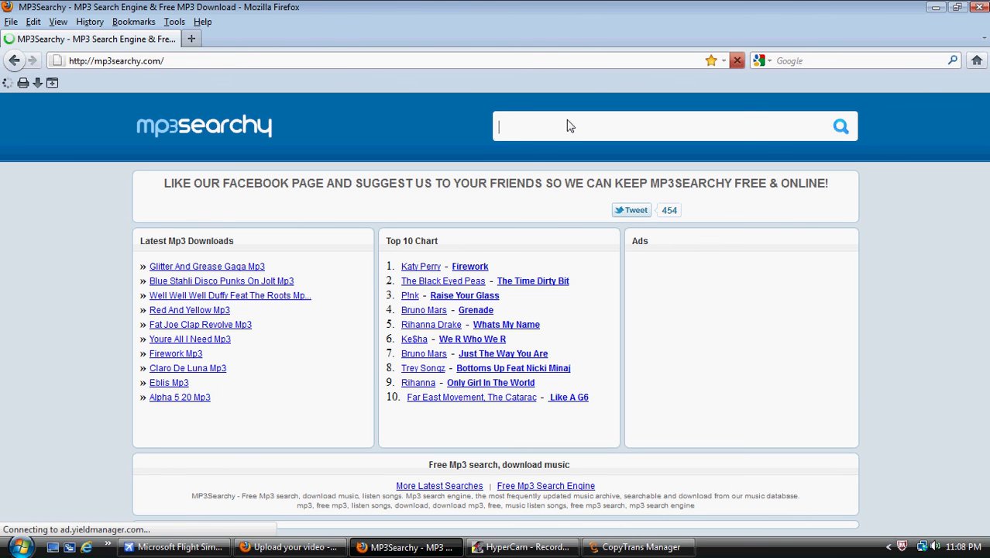
Search MP3Searchy for 'Skillet' and play the Whispers In The Dark preview.
{"action": "type", "text": "Skill"}
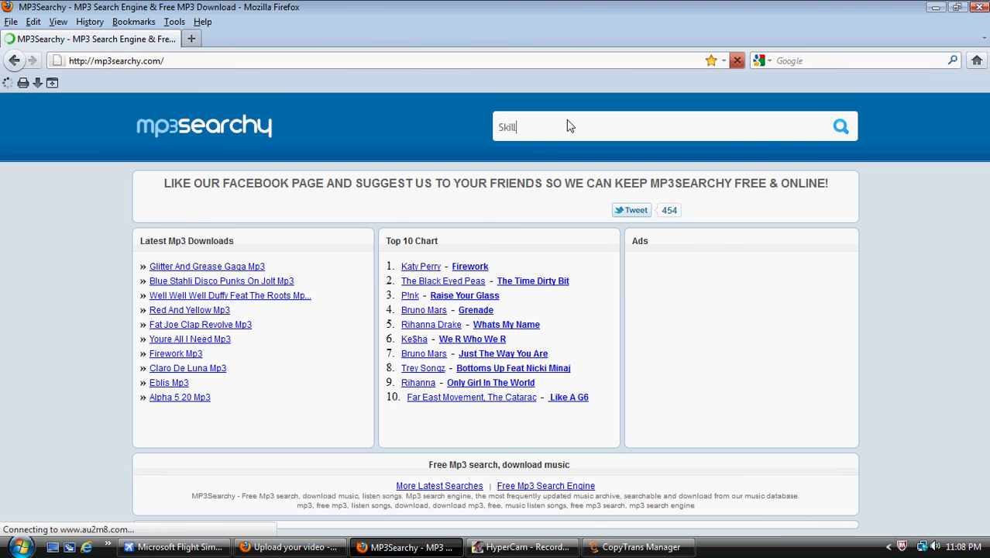
{"action": "type", "text": "et"}
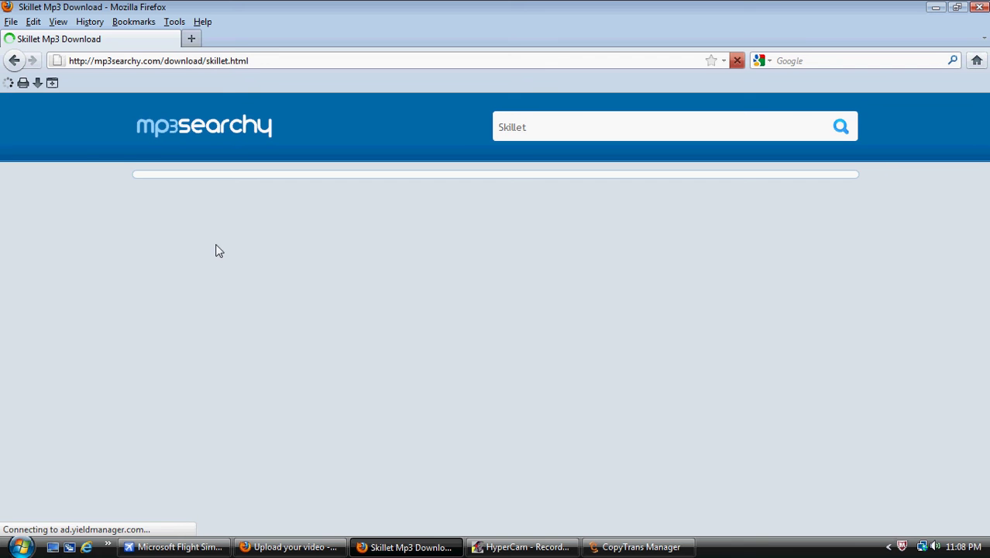
{"action": "scroll", "coordinate": [81, 308], "scroll_direction": "down", "scroll_amount": 4}
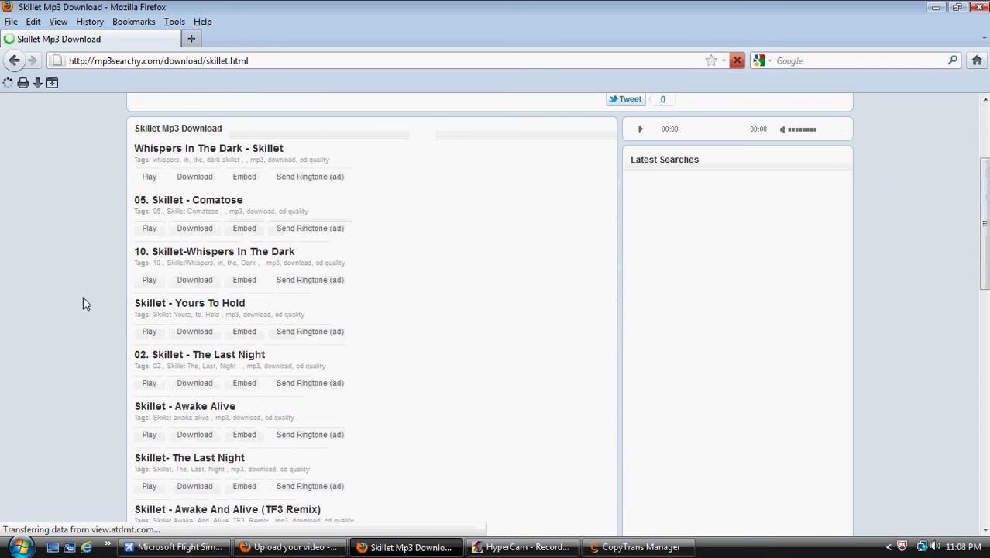
{"action": "left_click", "coordinate": [150, 177]}
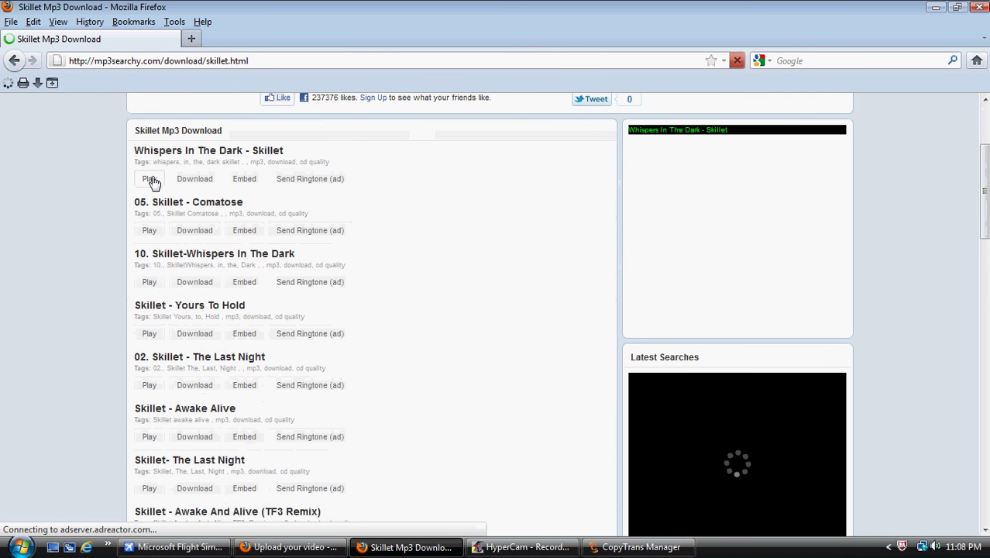
{"action": "left_click", "coordinate": [151, 179]}
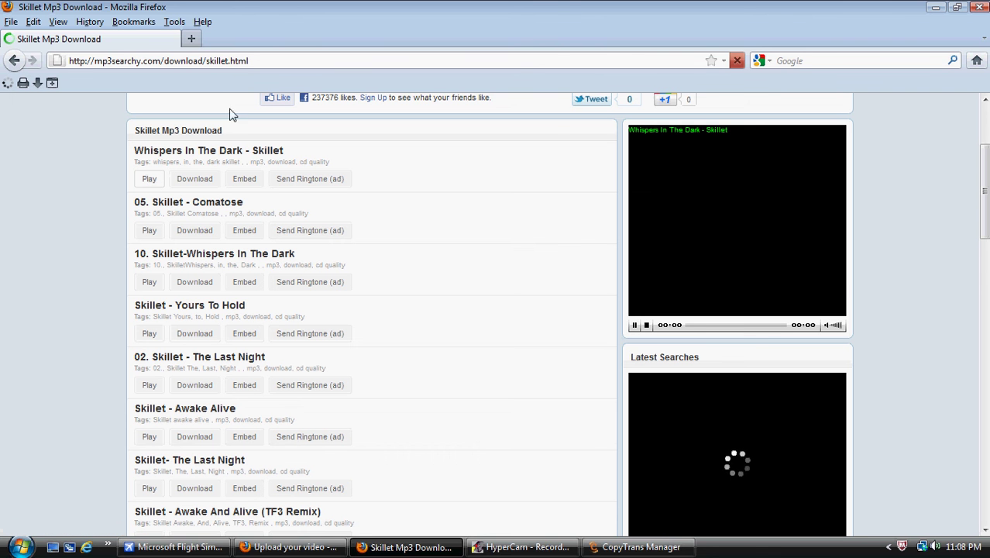
Pause the preview, save Whispers In The Dark via Save Link As, and close Firefox.
{"action": "left_click", "coordinate": [635, 328]}
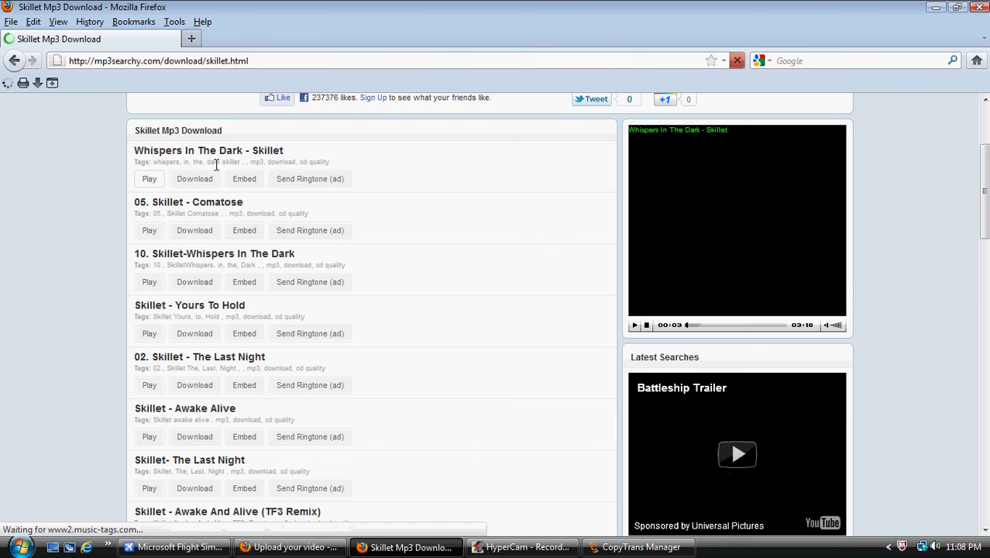
{"action": "right_click", "coordinate": [198, 185]}
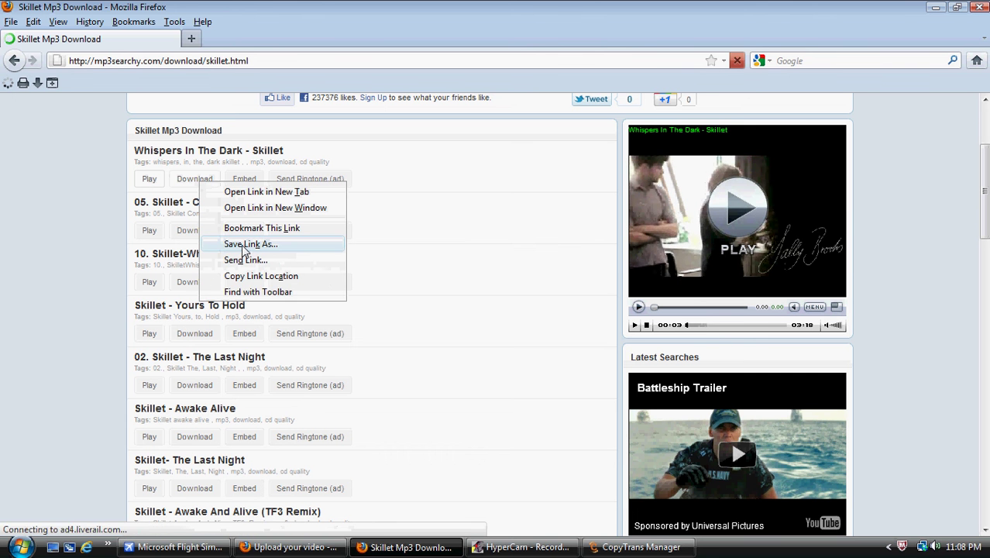
{"action": "left_click", "coordinate": [68, 267]}
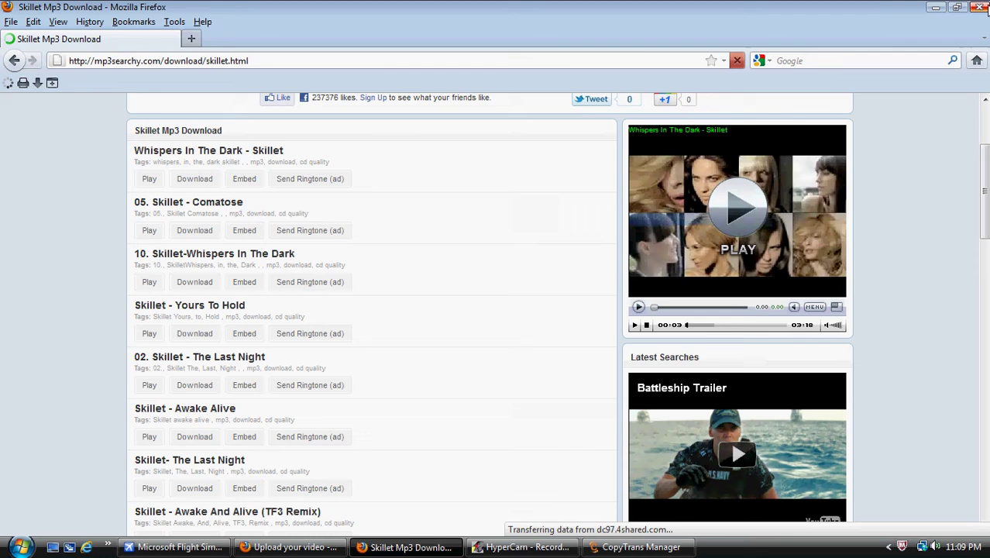
{"action": "left_click", "coordinate": [978, 7]}
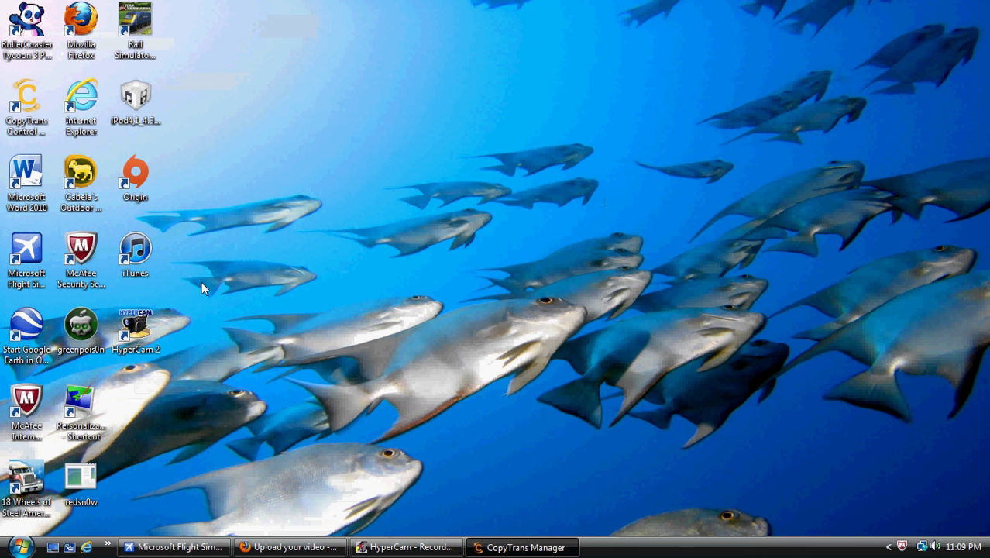
Restore the empty CopyTrans Manager window from the taskbar and close it.
{"action": "left_click", "coordinate": [507, 548]}
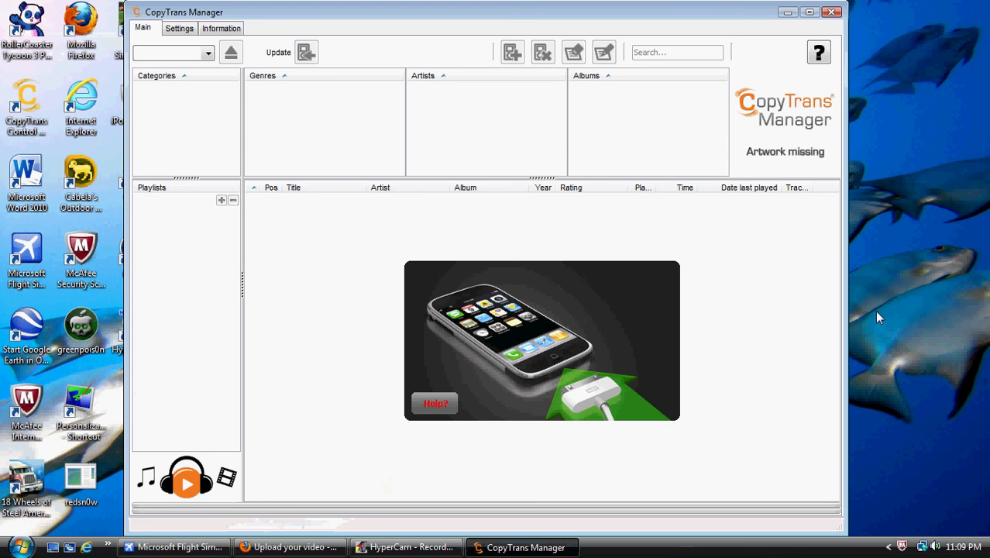
{"action": "left_click", "coordinate": [832, 12]}
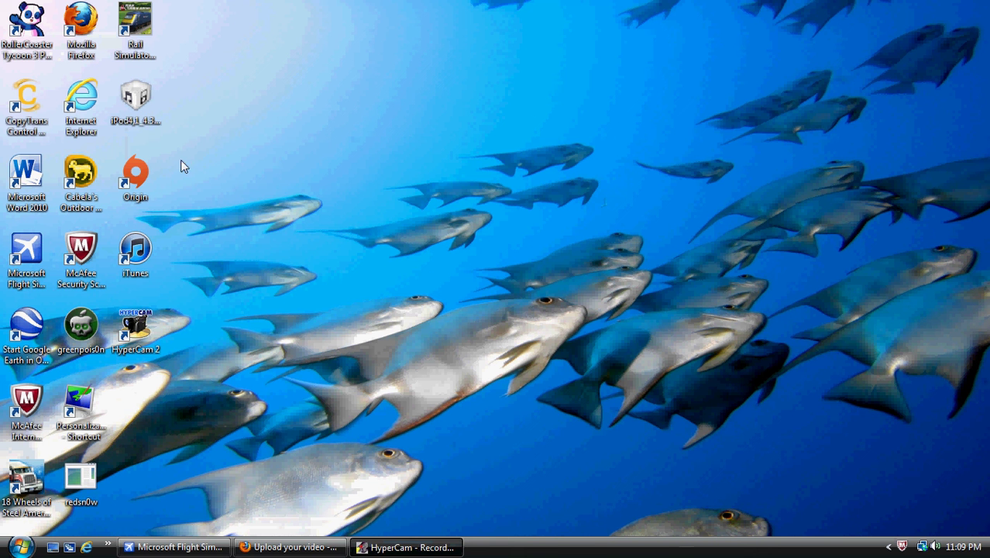
Google 'copytrans' in Firefox and open the copytrans.net home page.
{"action": "double_click", "coordinate": [92, 43]}
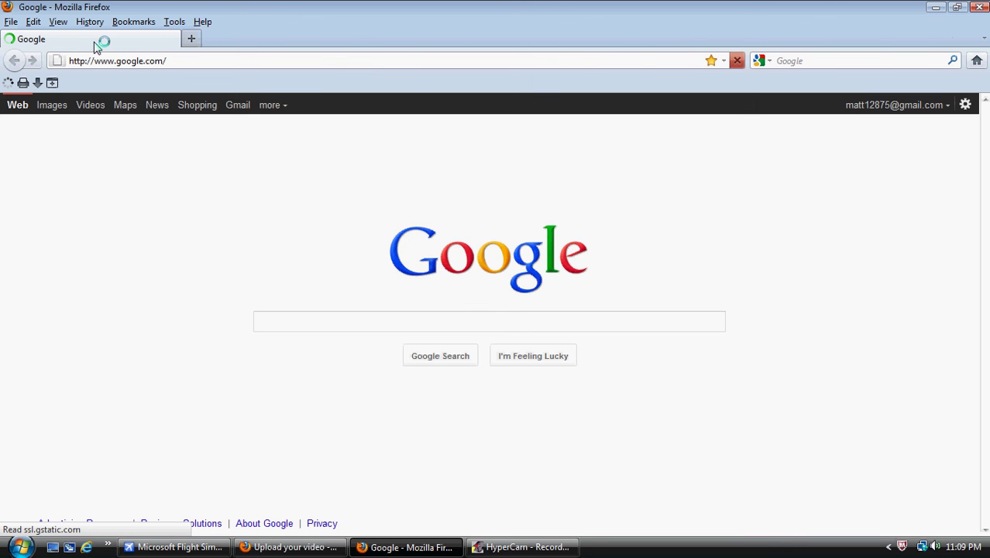
{"action": "type", "text": "cop"}
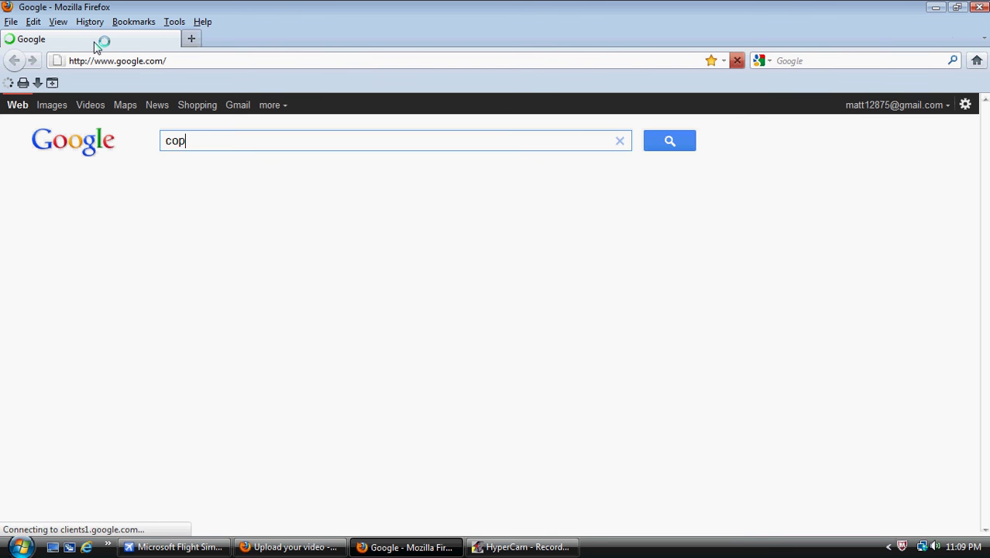
{"action": "type", "text": "ytran"}
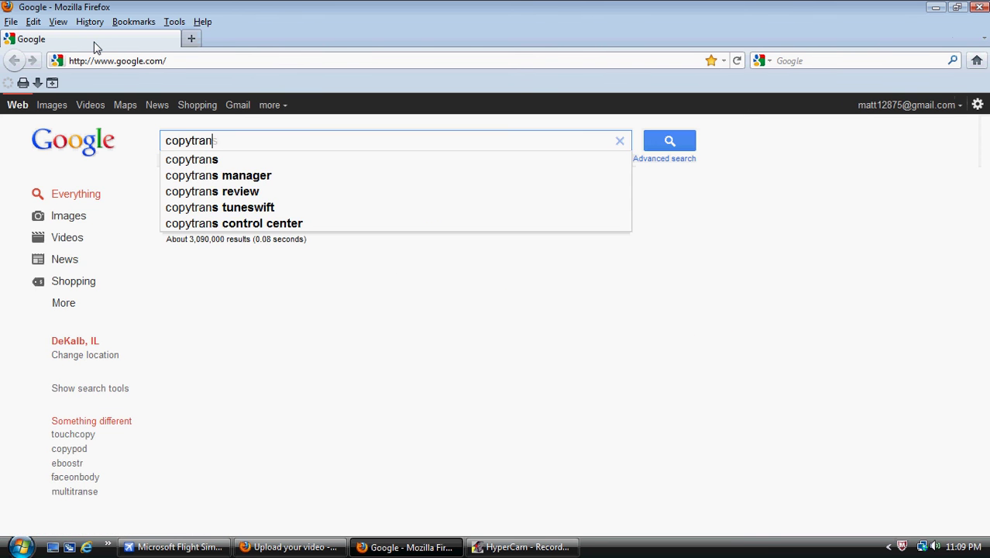
{"action": "type", "text": "s"}
{"action": "key", "text": "Return"}
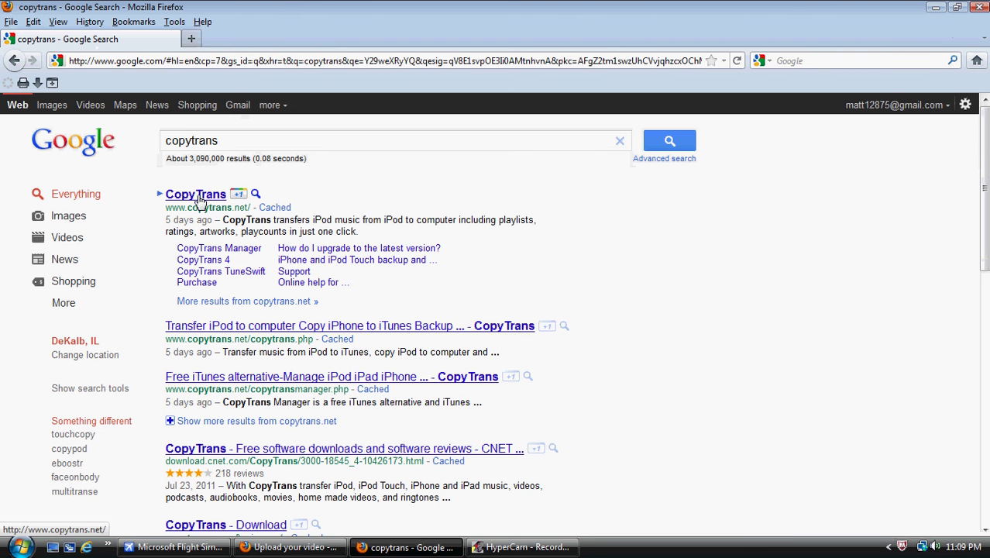
{"action": "left_click", "coordinate": [199, 197]}
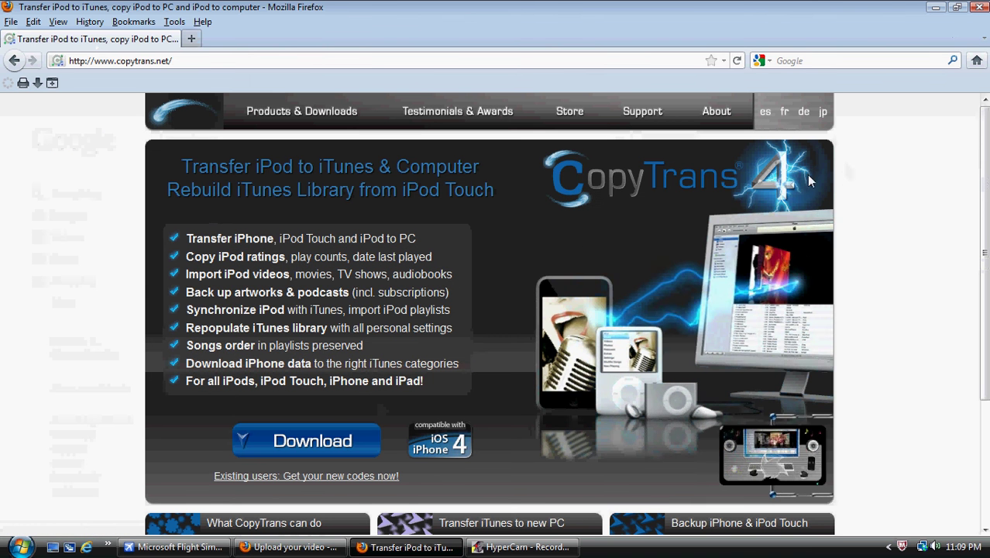
{"action": "scroll", "coordinate": [847, 178], "scroll_direction": "down", "scroll_amount": 2}
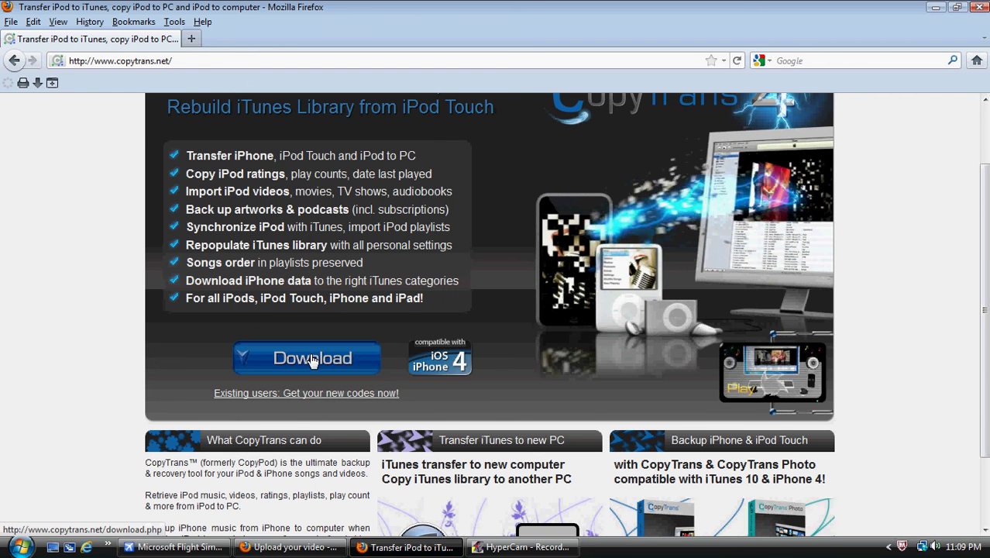
{"action": "scroll", "coordinate": [714, 161], "scroll_direction": "up", "scroll_amount": 2}
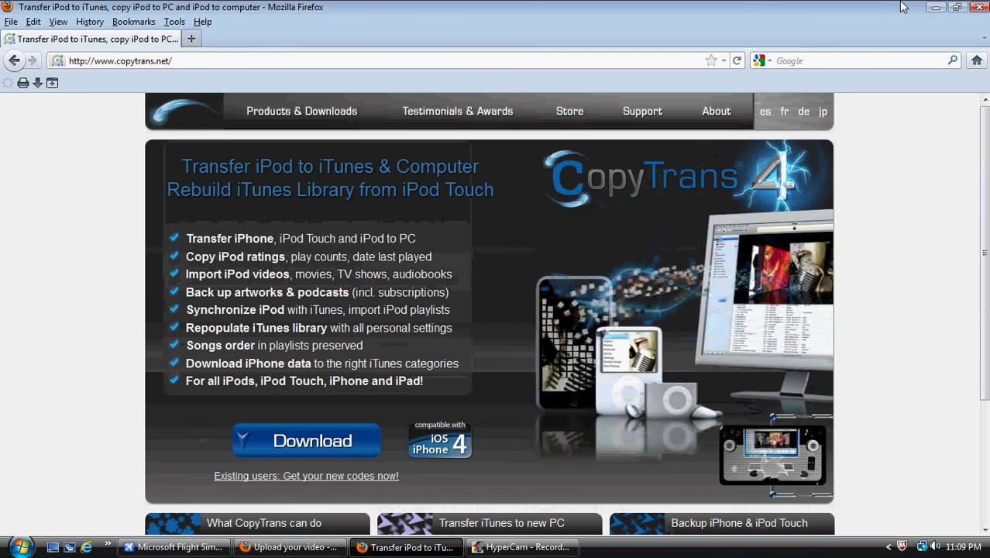
{"action": "left_click", "coordinate": [935, 7]}
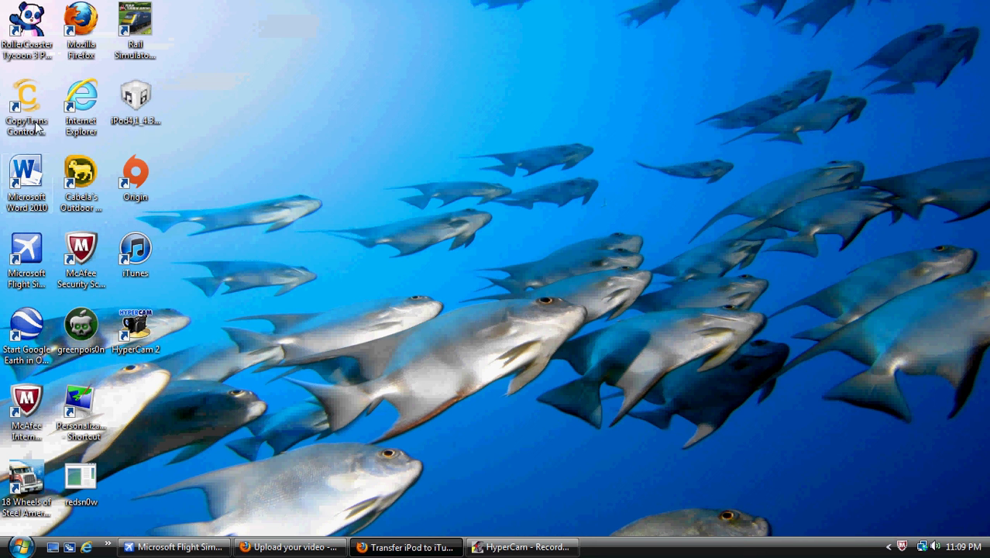
{"action": "left_click_drag", "start_coordinate": [27, 108], "coordinate": [492, 270]}
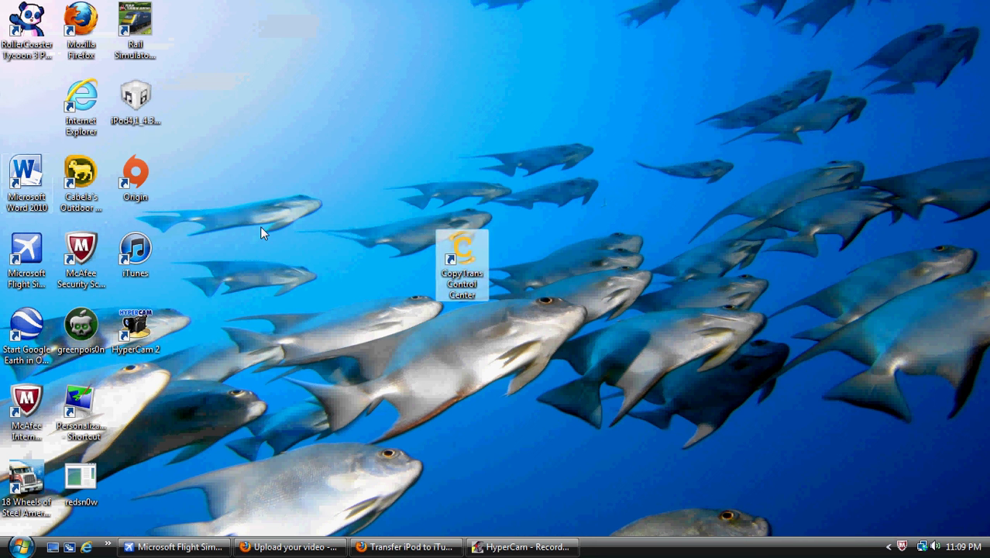
{"action": "left_click_drag", "start_coordinate": [31, 124], "coordinate": [550, 335]}
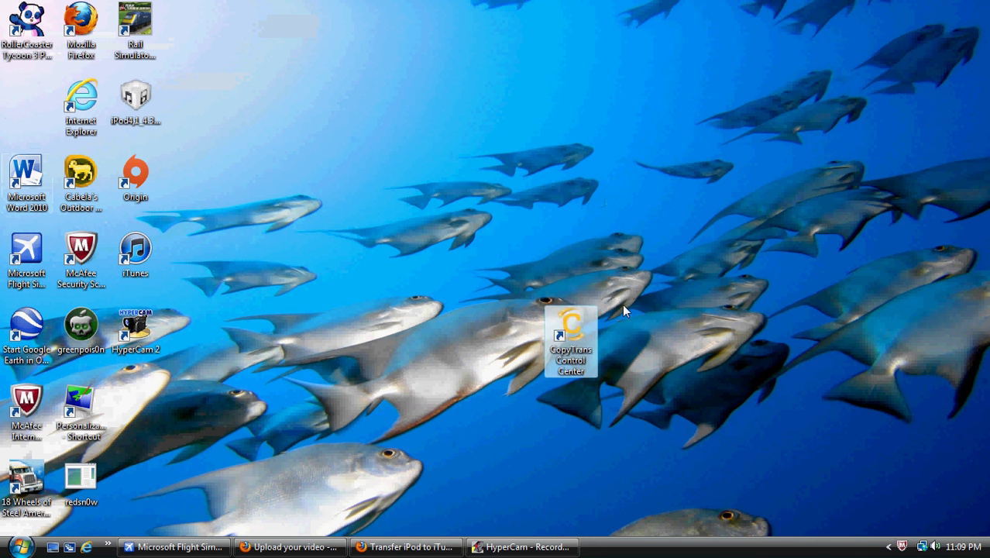